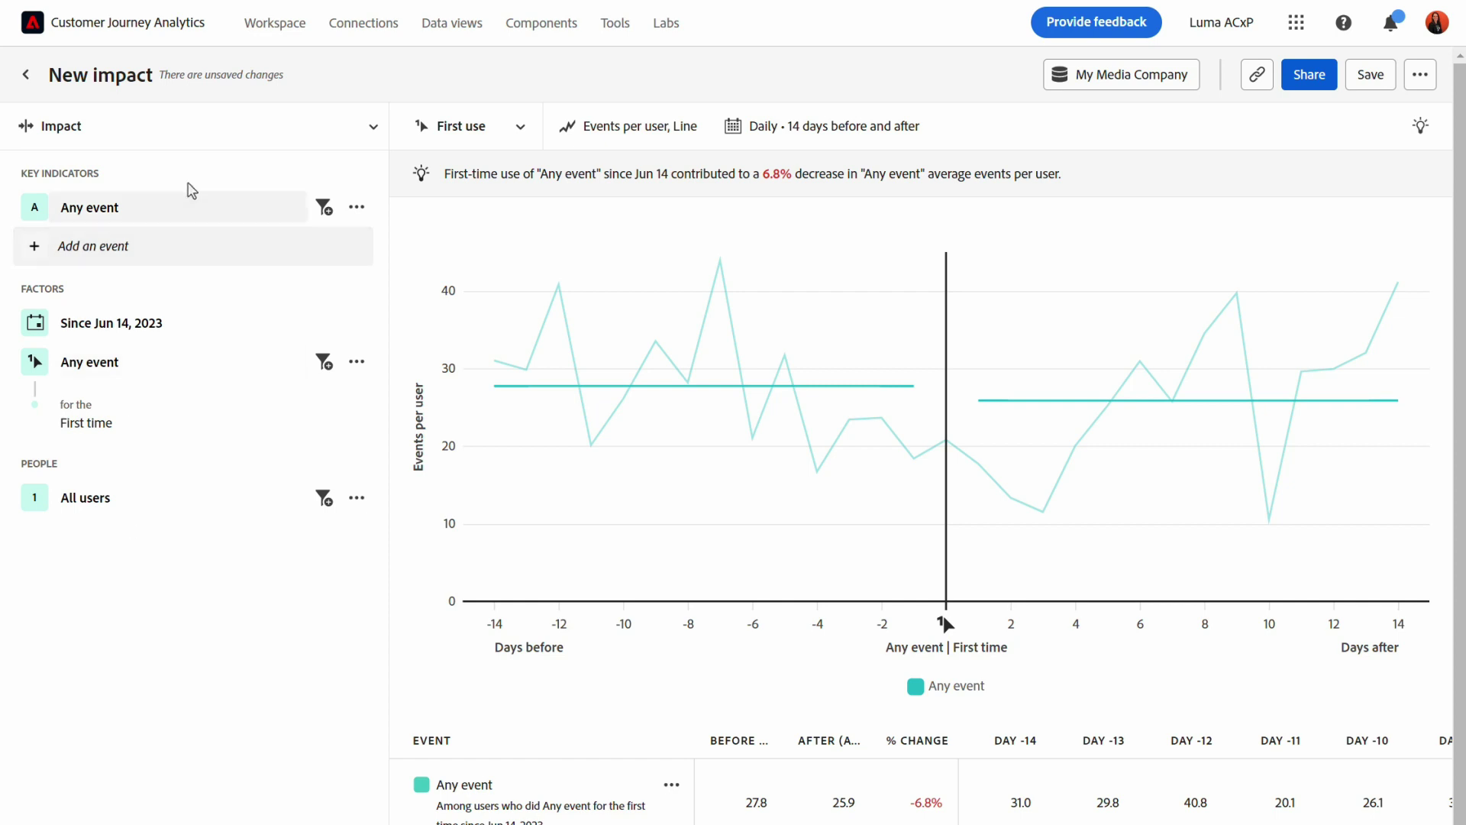
Review the available analysis types and keep the current First use view.
left_click(203, 143)
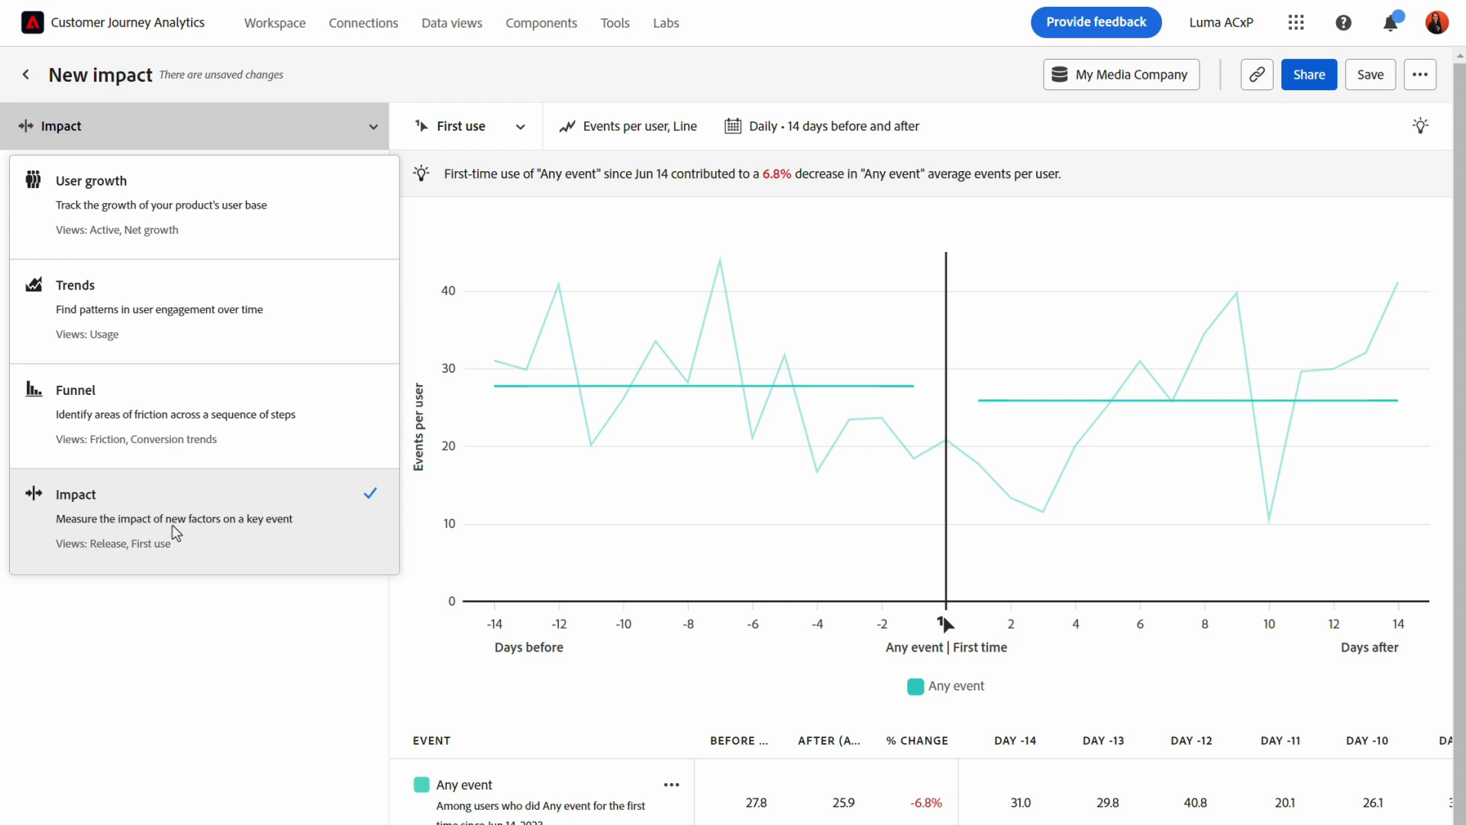
left_click(208, 658)
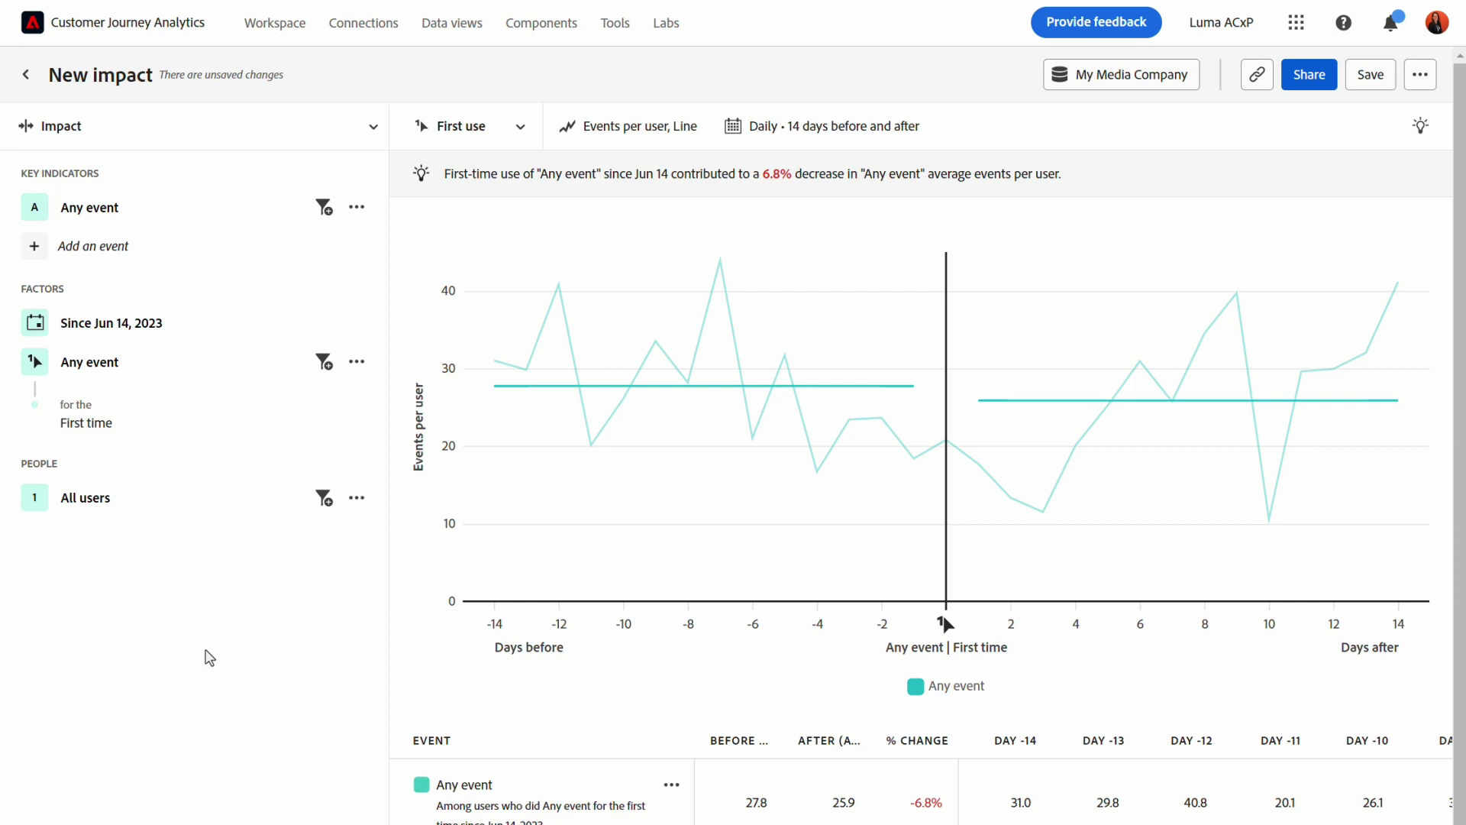
Set key indicators A, B and C to View My list, Media Start and Any event.
left_click(218, 219)
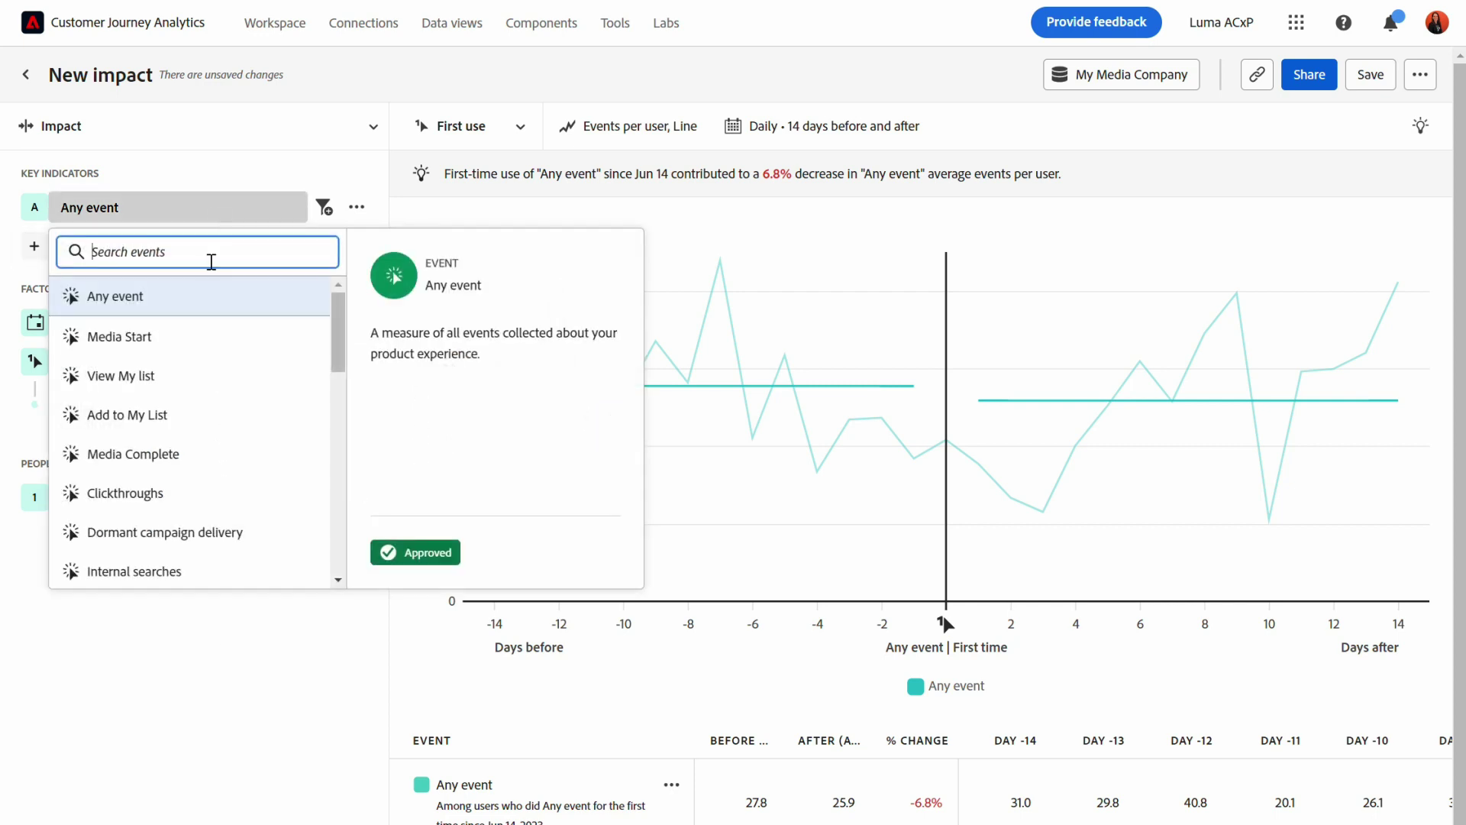
left_click(184, 378)
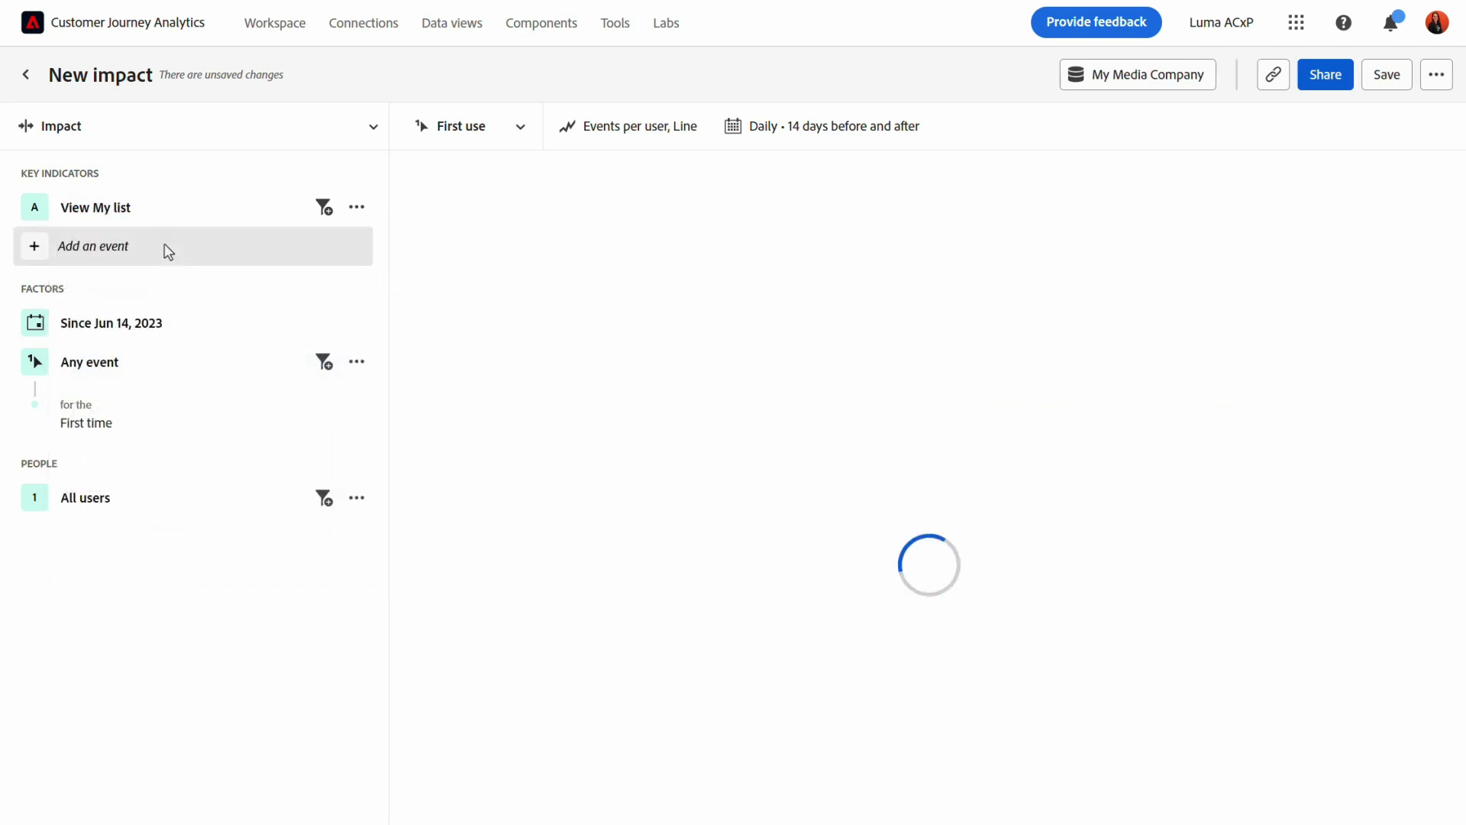
left_click(167, 247)
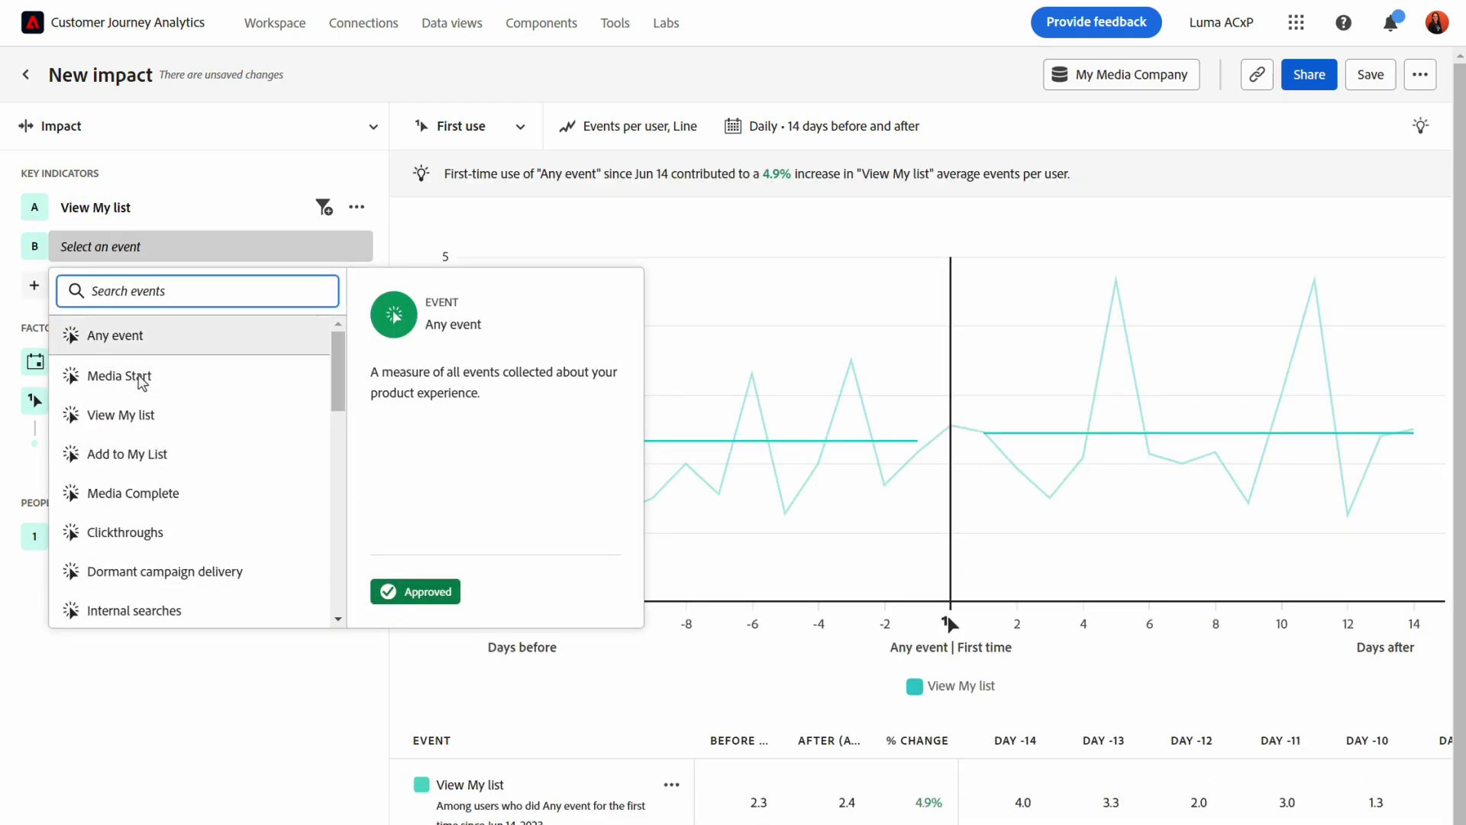
left_click(144, 380)
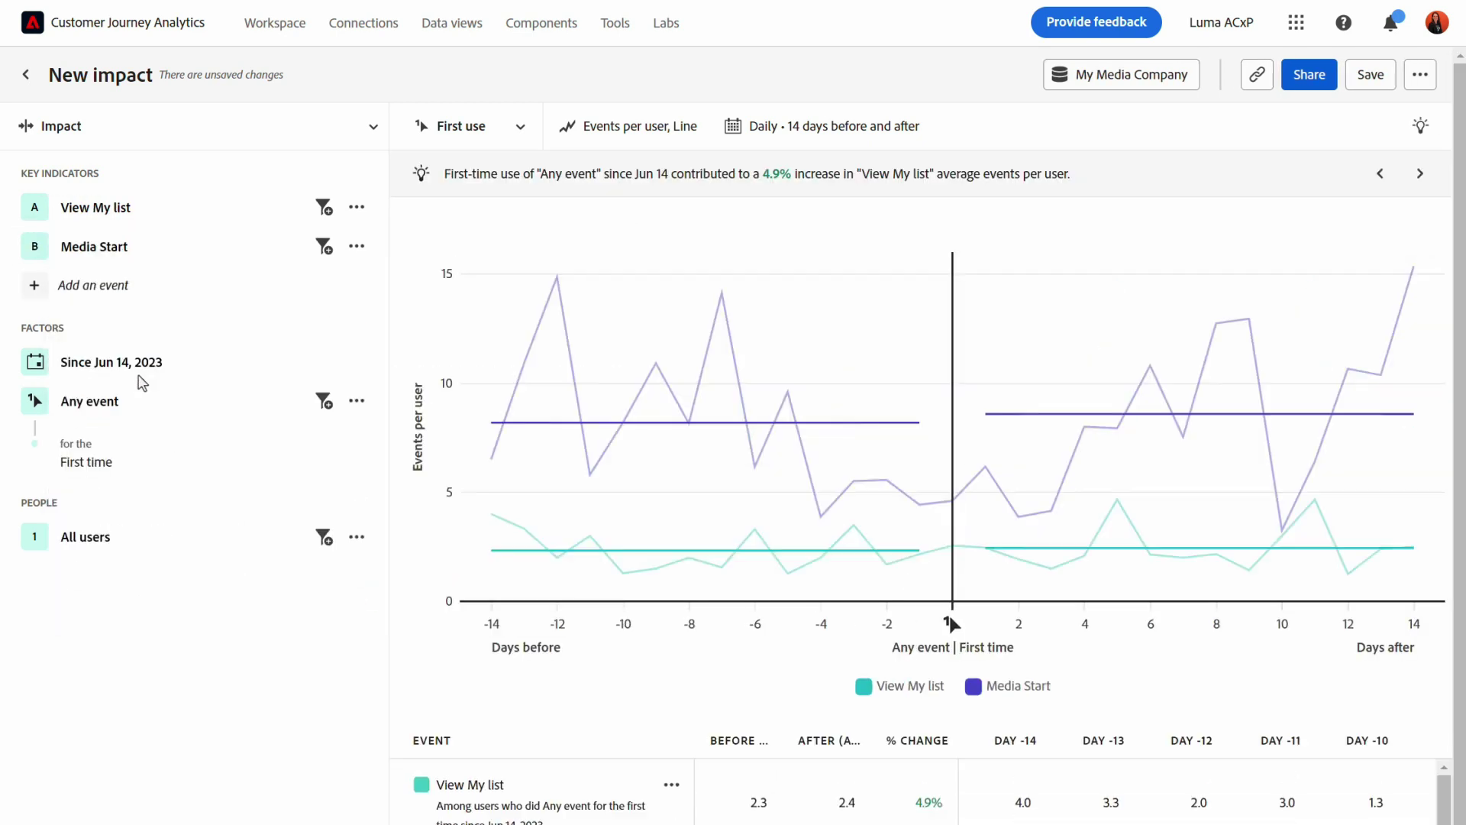
left_click(141, 286)
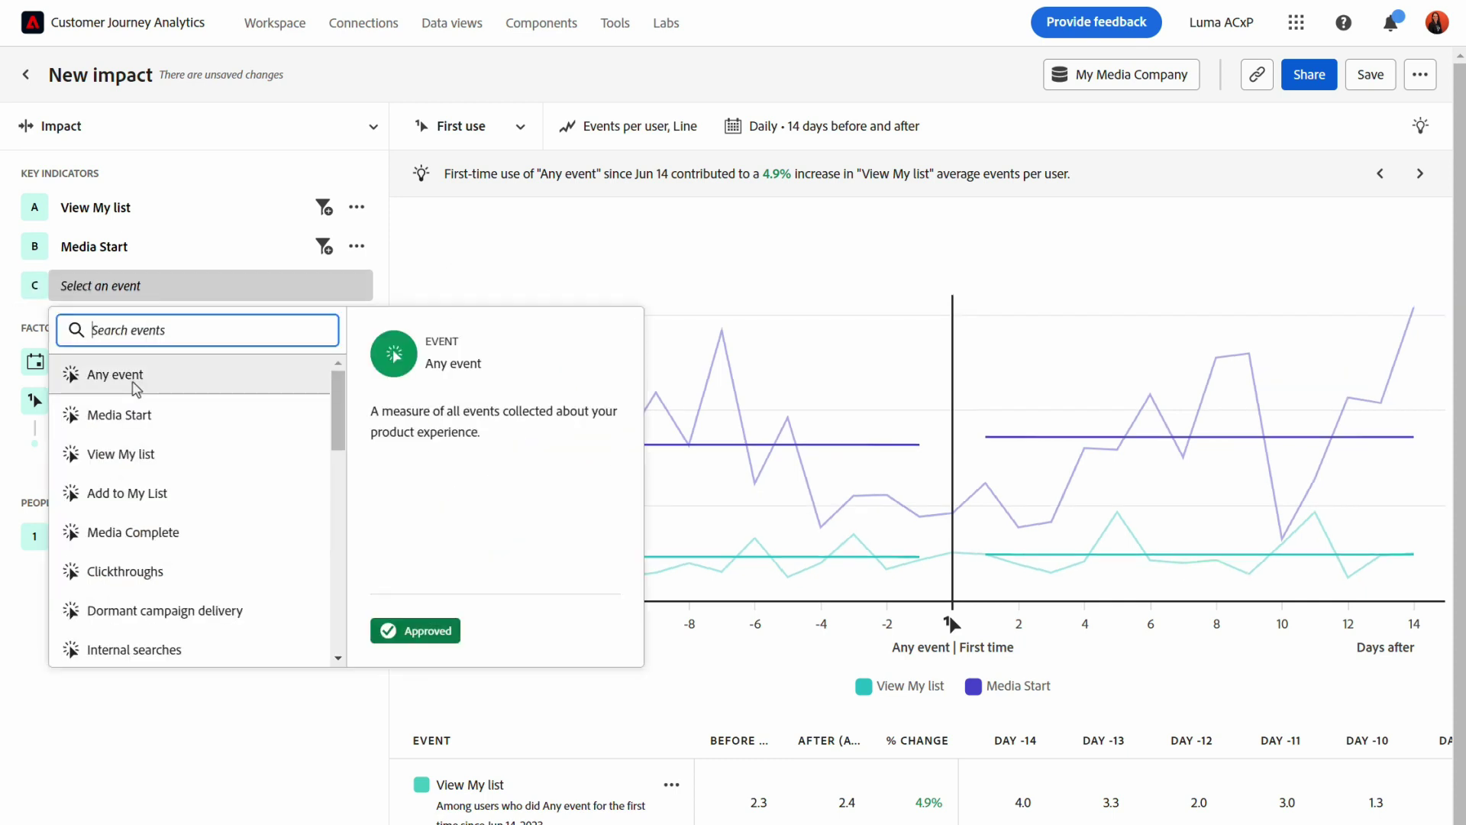
left_click(115, 375)
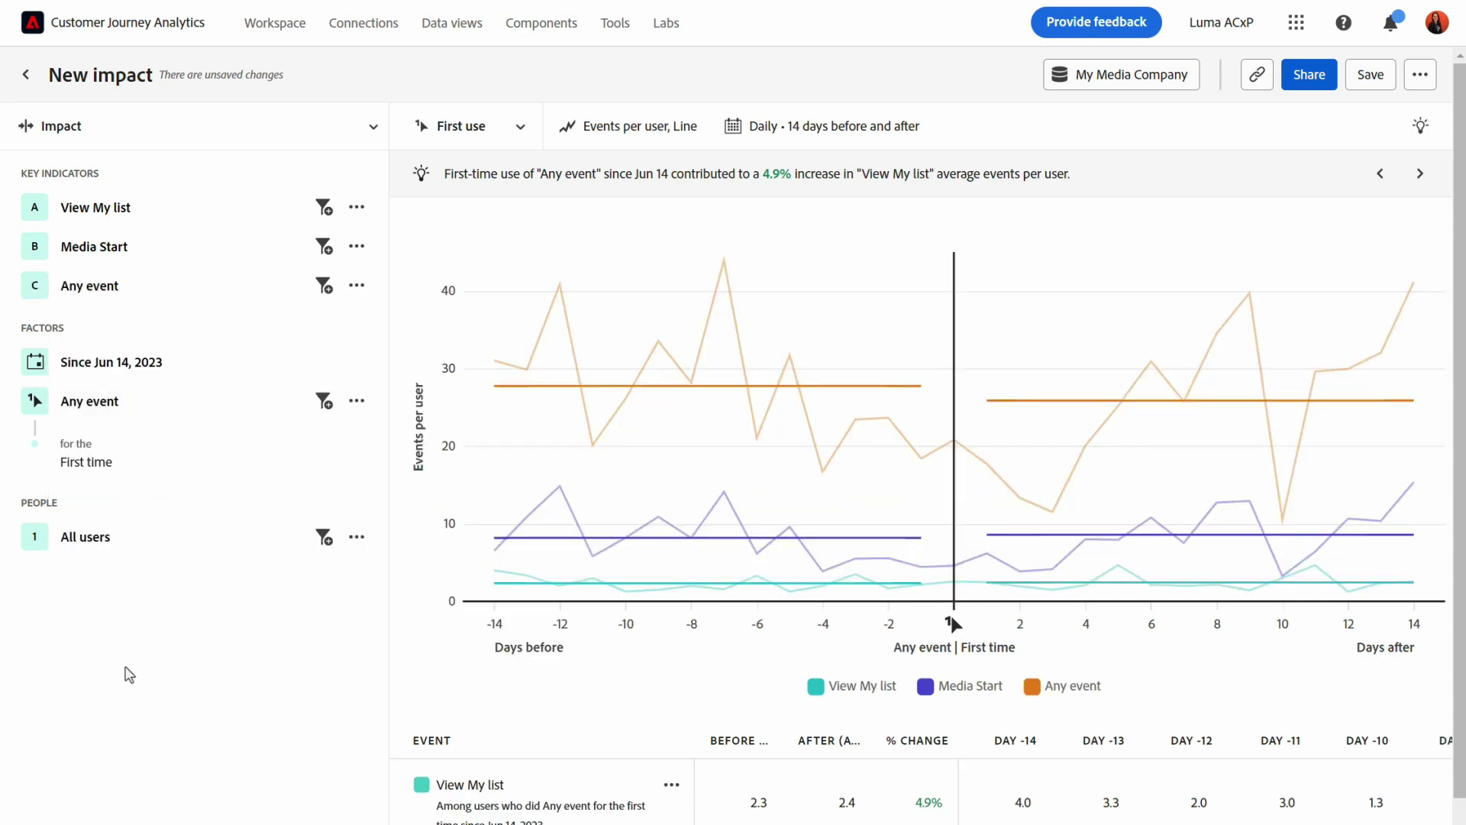
Measure impact against first use of Add to My List as the factor event.
left_click(126, 413)
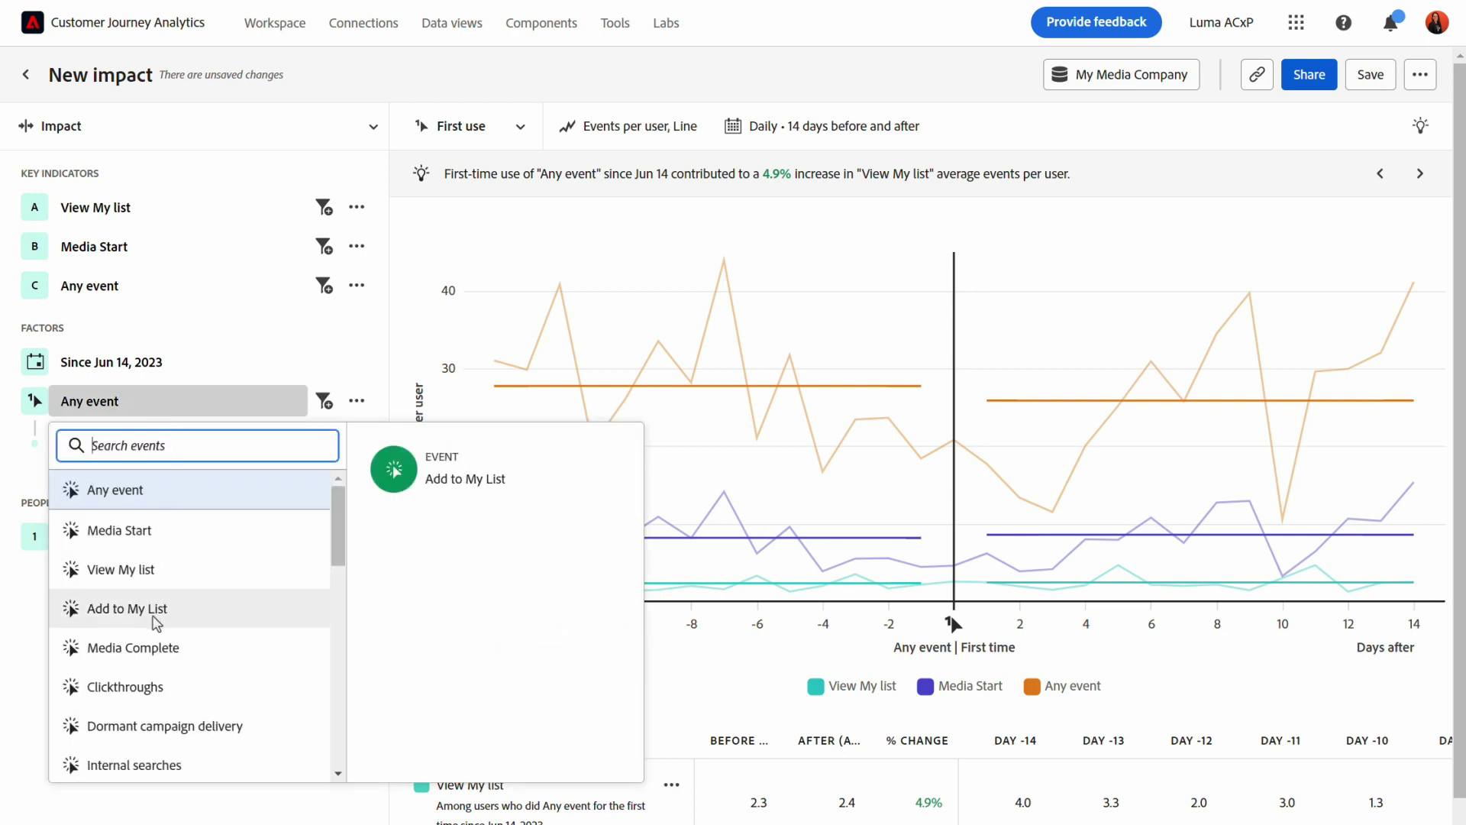
left_click(127, 608)
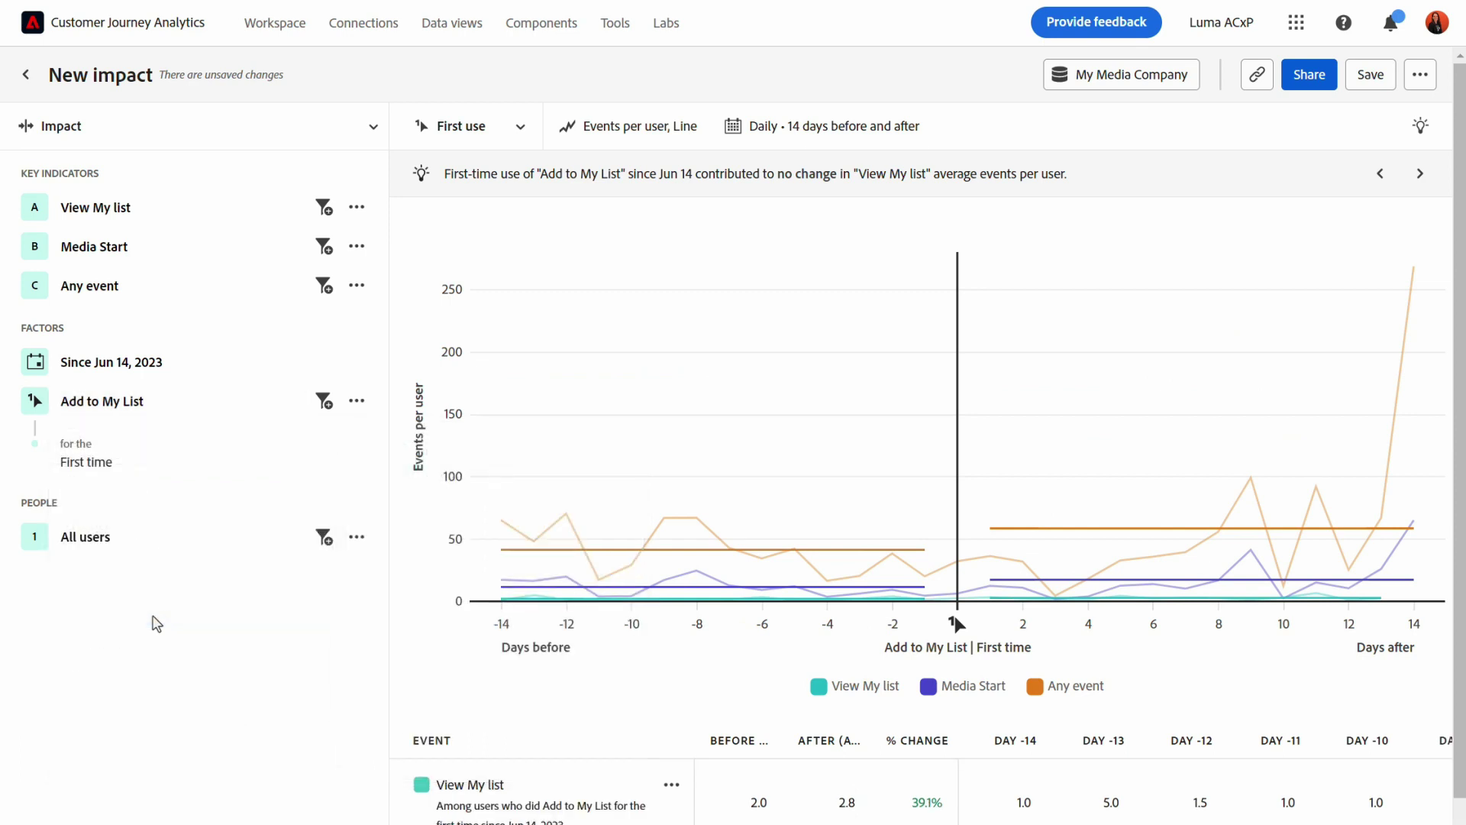
Set the first-use factor start date to May 10, 2023.
left_click(165, 371)
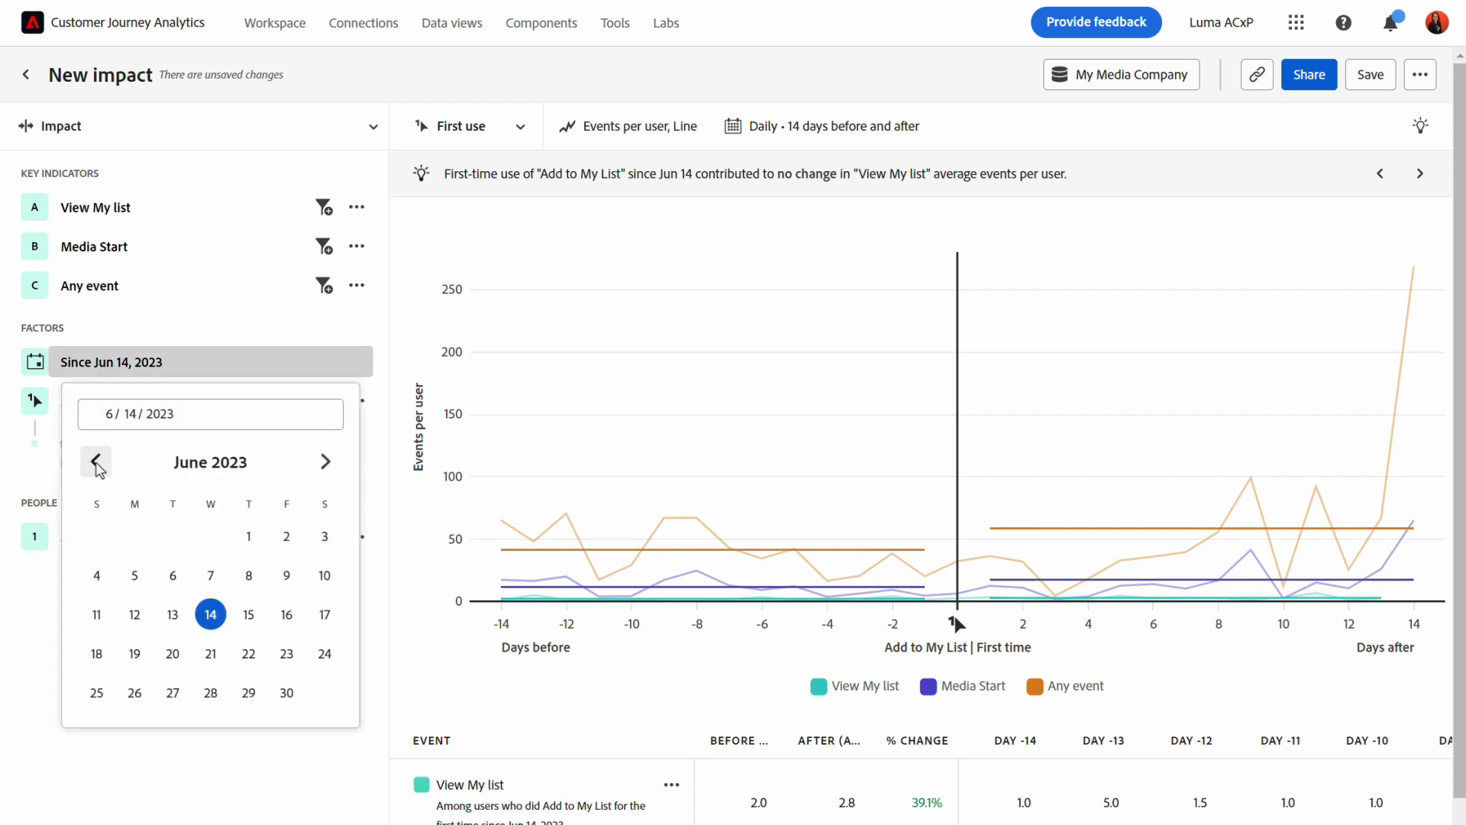
left_click(97, 461)
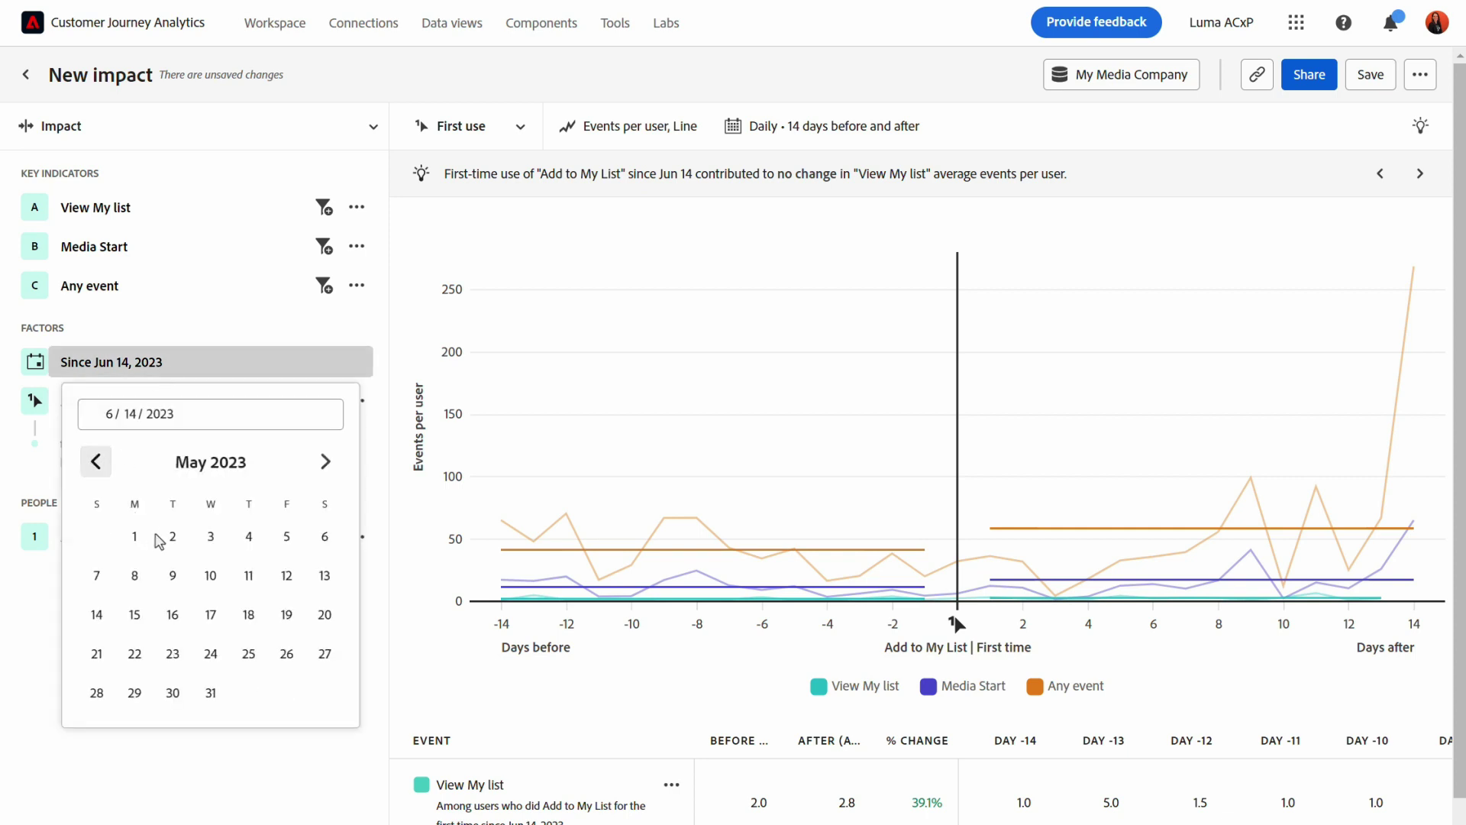
left_click(209, 577)
left_click(165, 776)
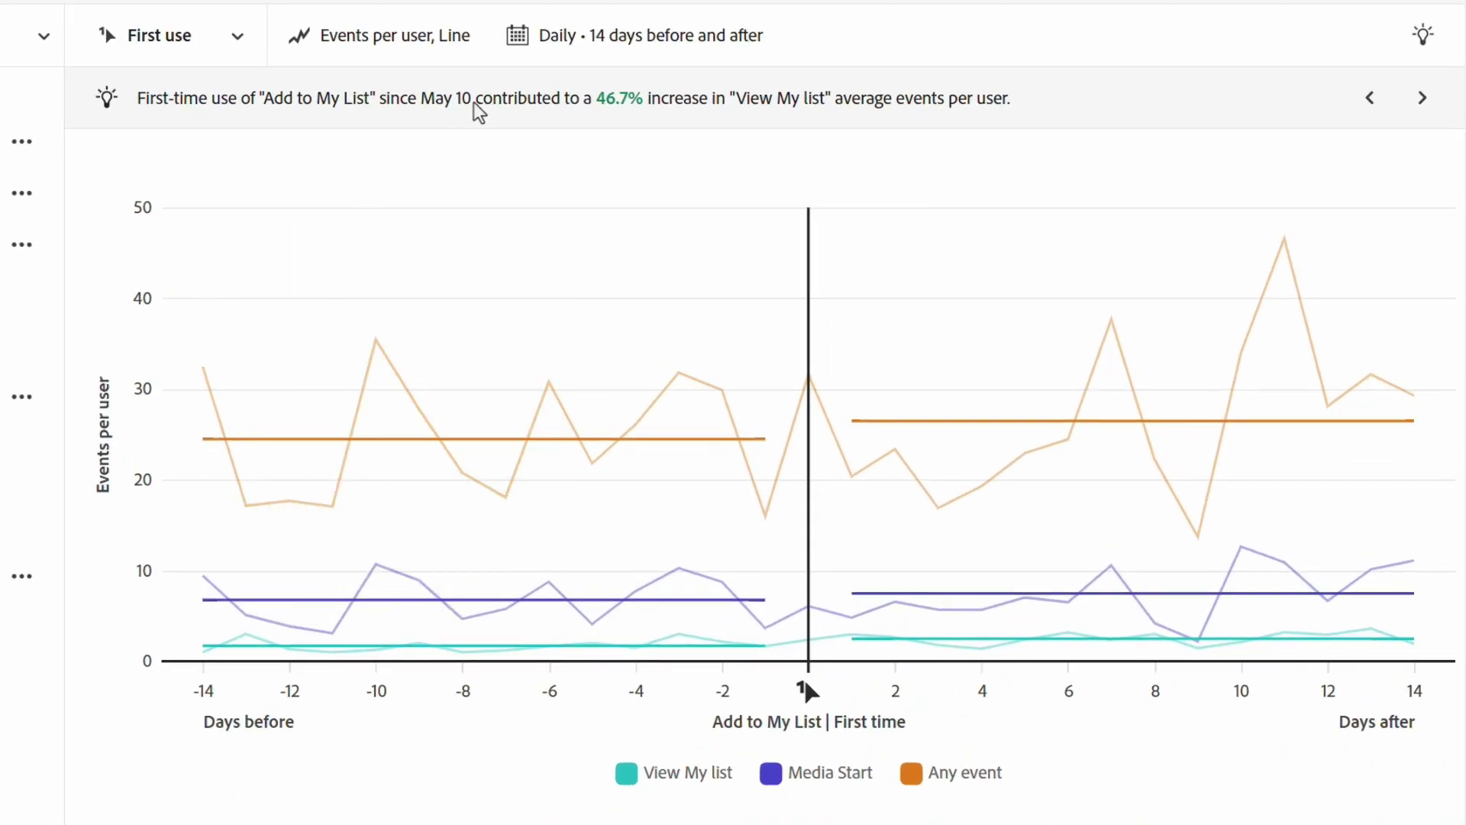
scroll(380, 608, "down", 1)
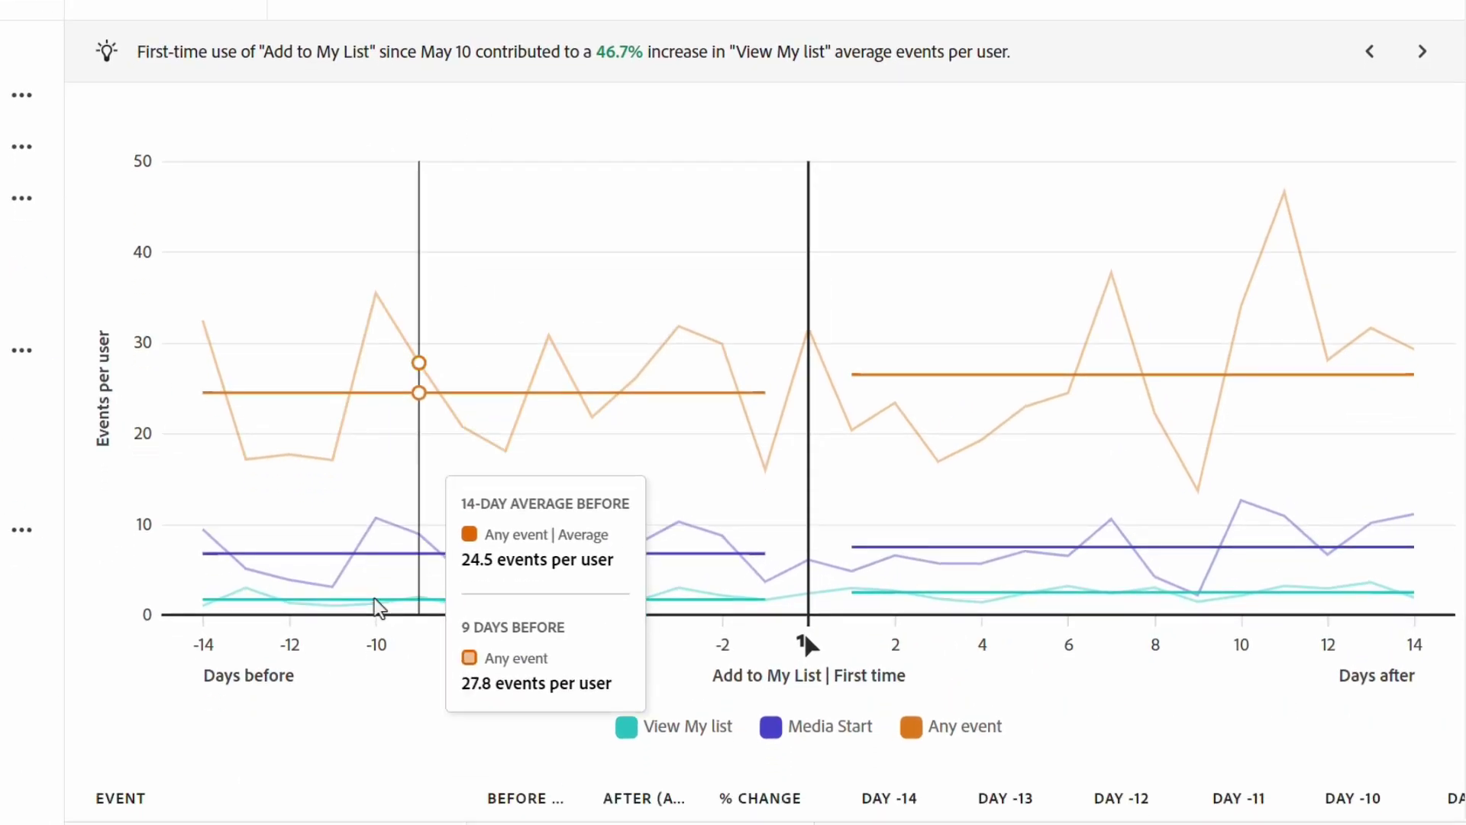
scroll(254, 571, "down", 4)
scroll(253, 572, "up", 5)
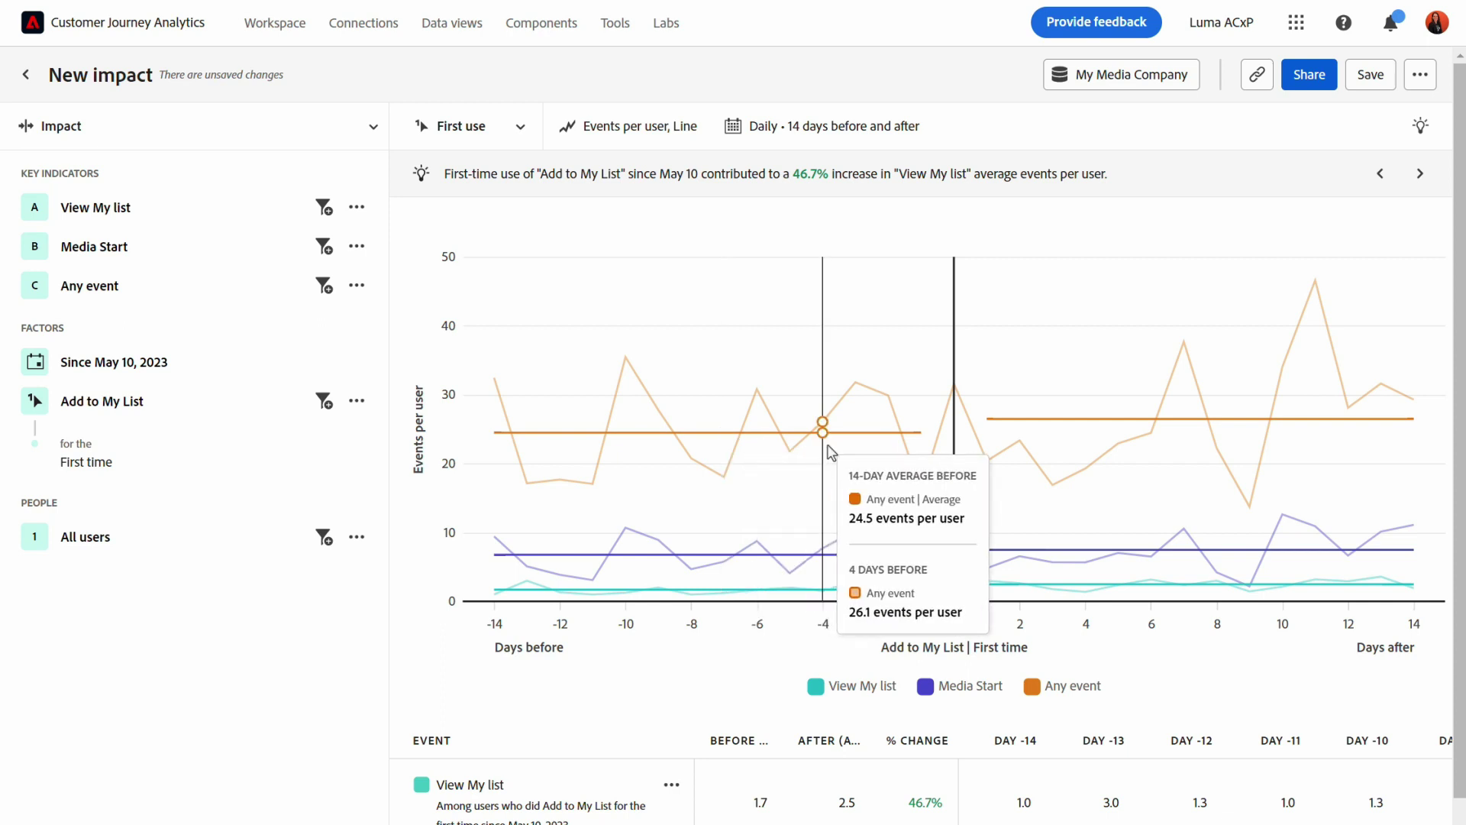
mouse_move(1183, 420)
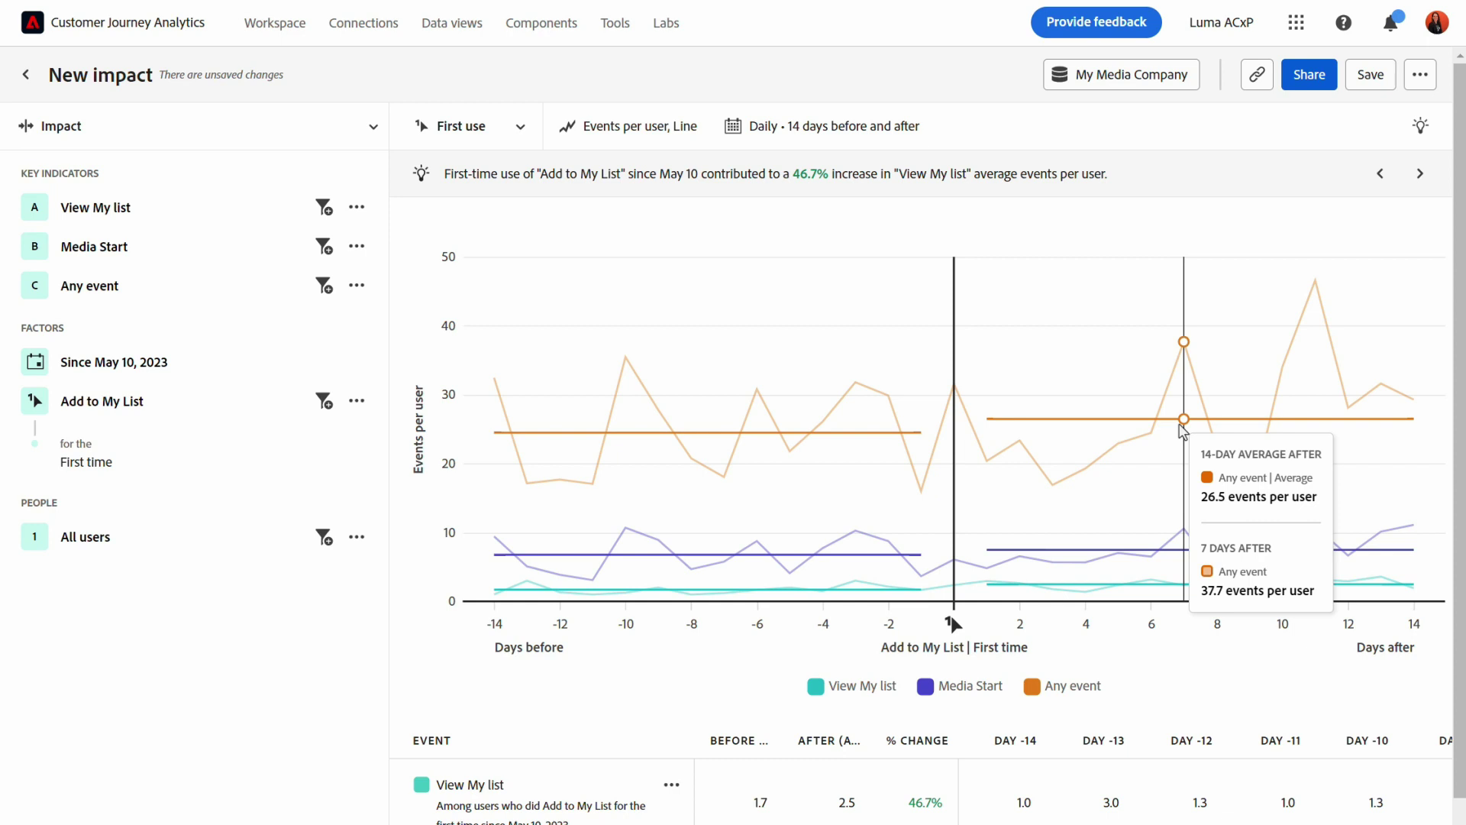
Show the impact chart weekly over 4 weeks before and after first use.
left_click(869, 138)
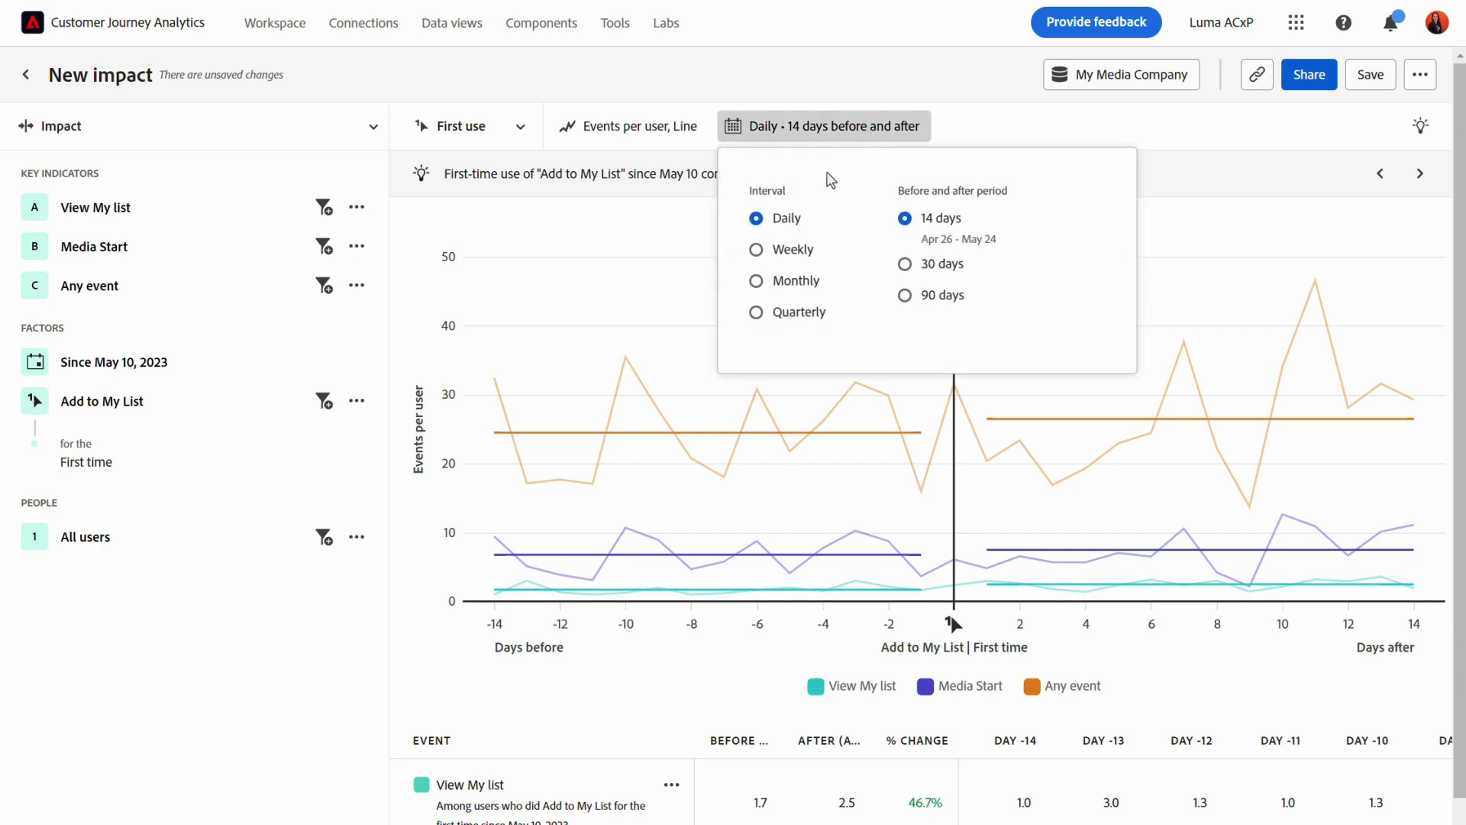
left_click(756, 250)
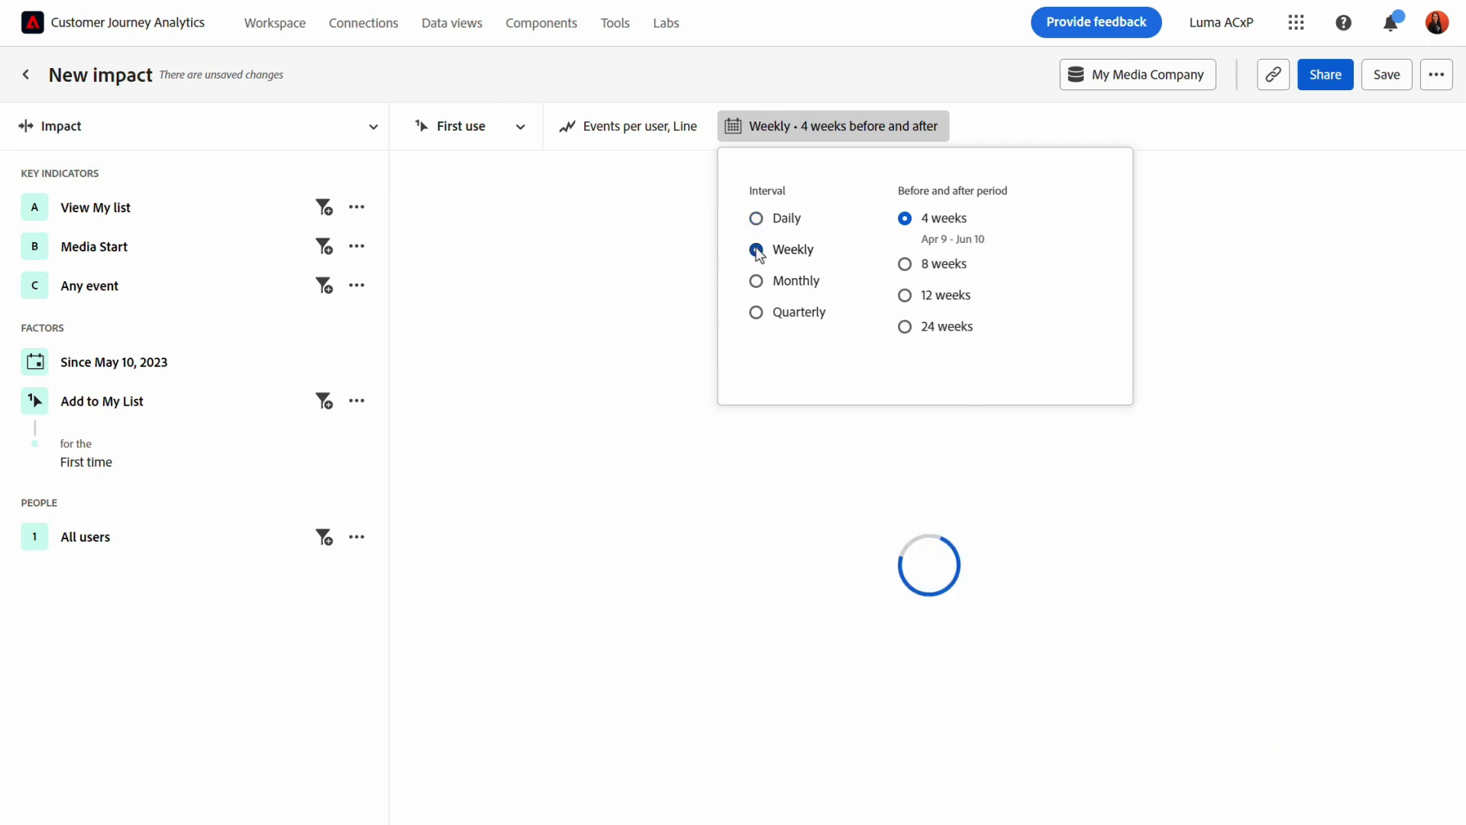
left_click(319, 645)
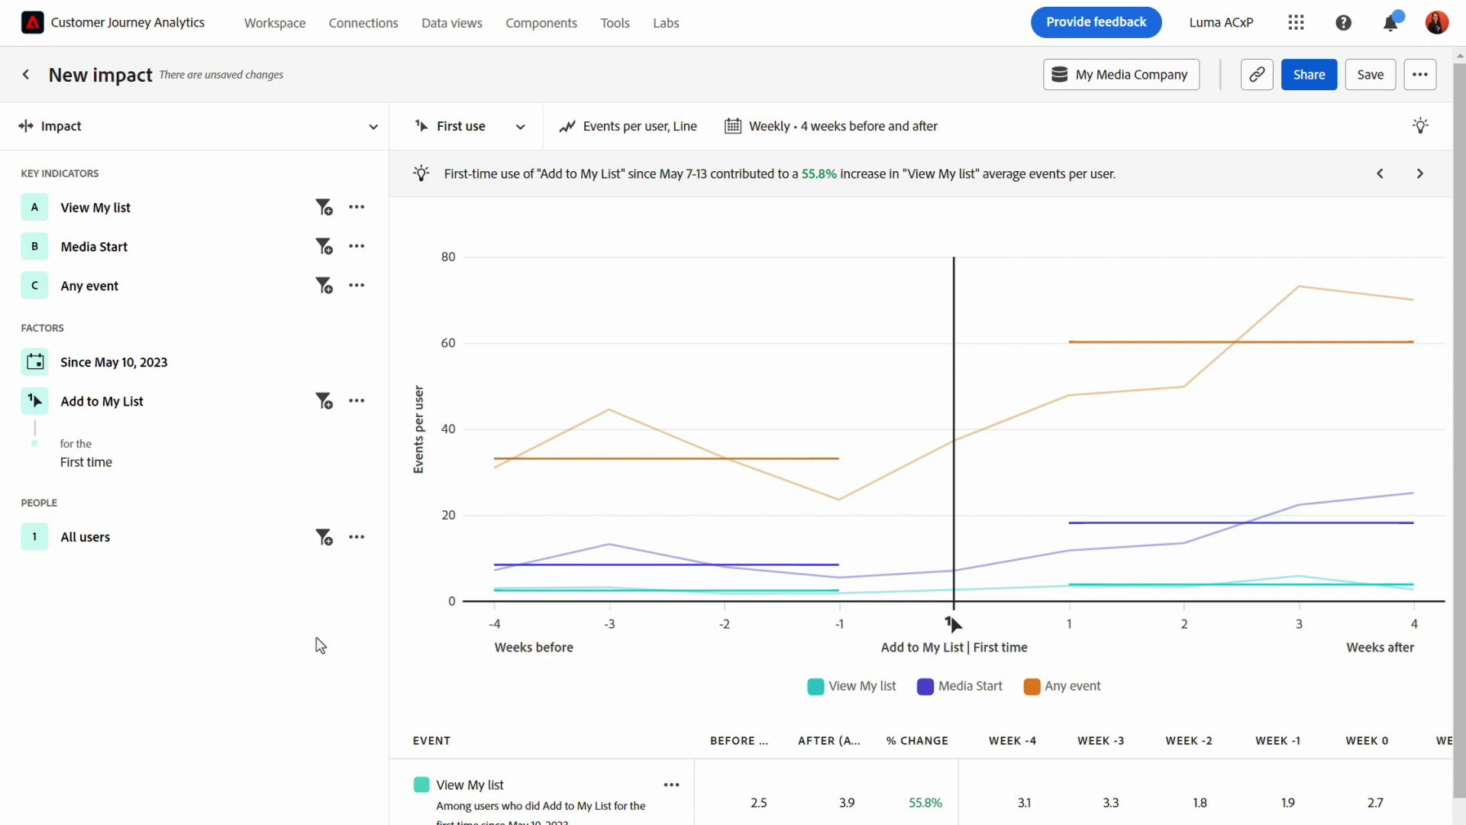
scroll(319, 644, "down", 1)
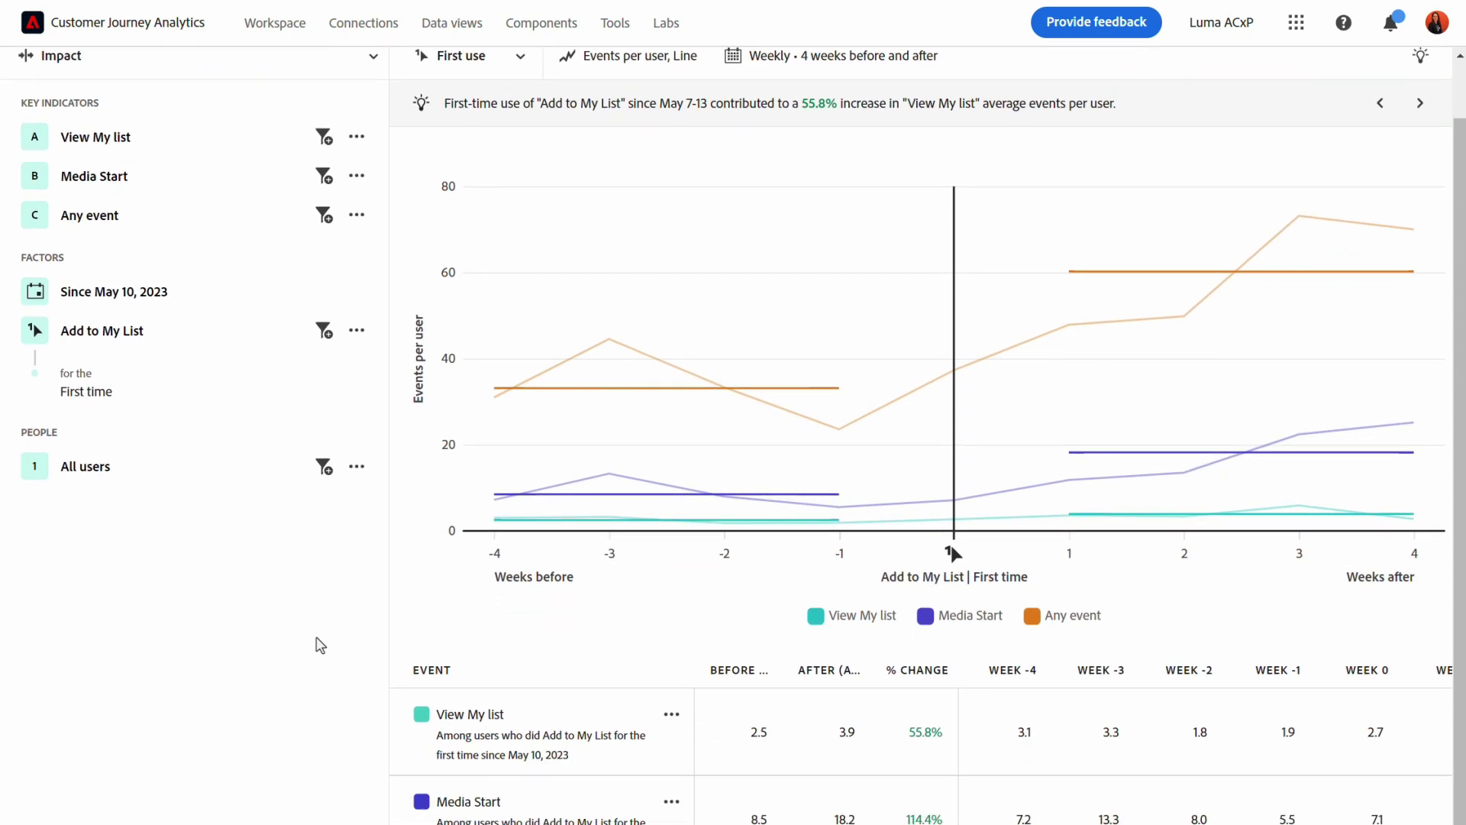